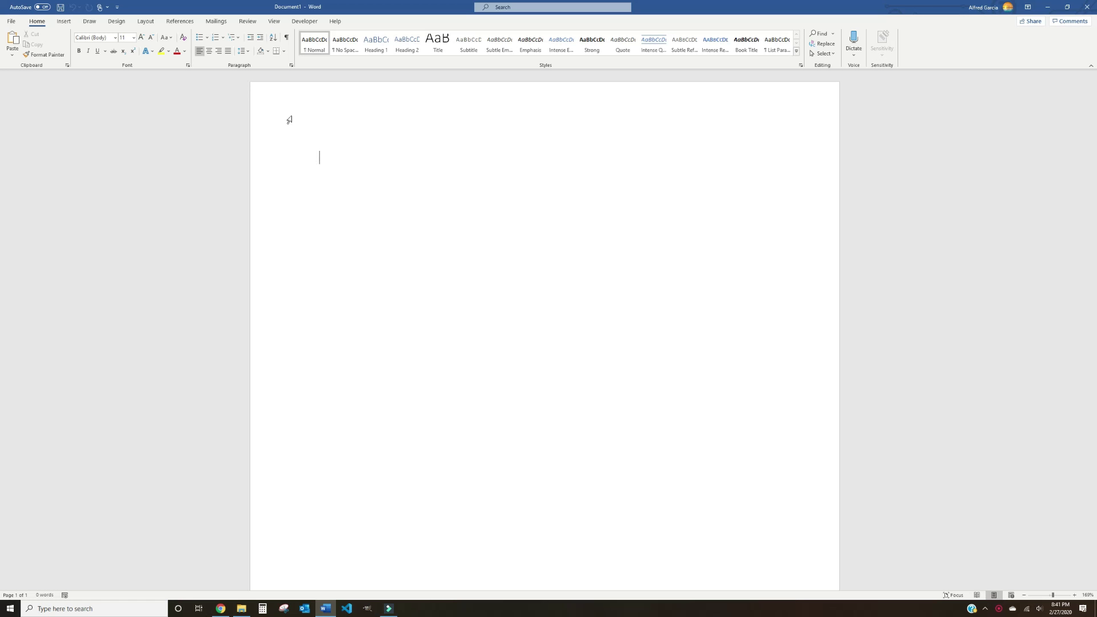
Switch the ribbon to the Insert commands in the blank document
click(64, 23)
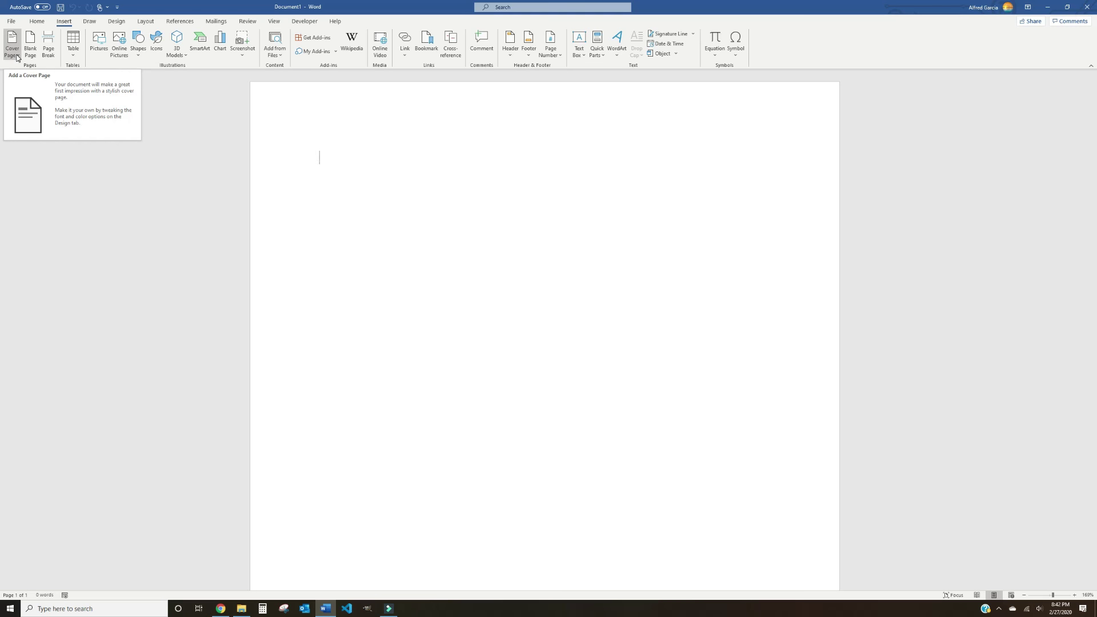
Insert the Grid design from the Cover Page gallery as page 1
click(12, 46)
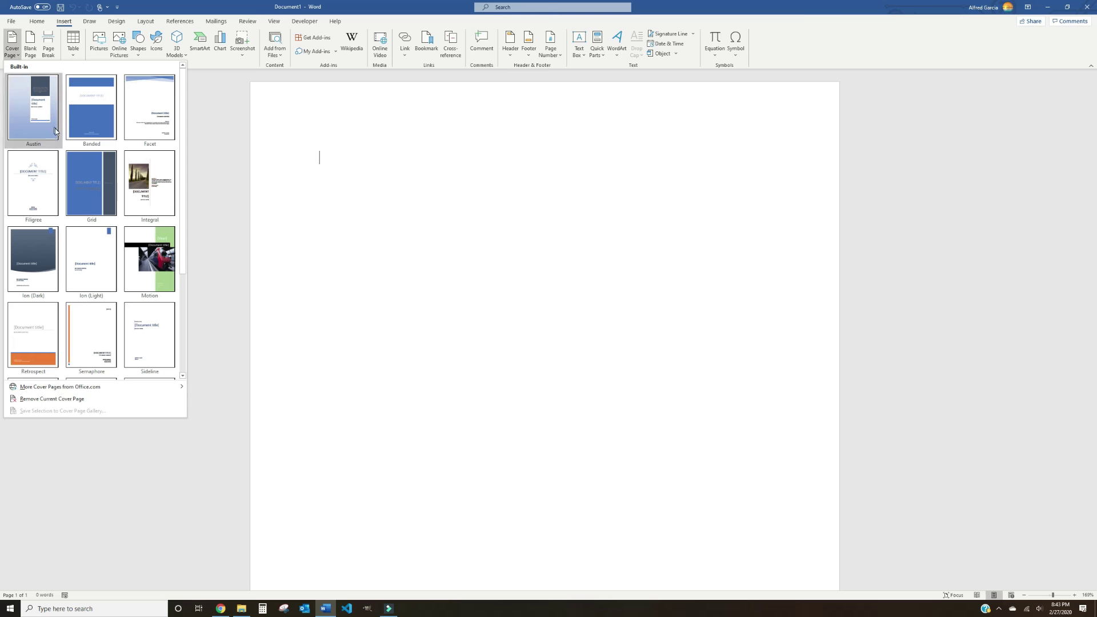
click(89, 176)
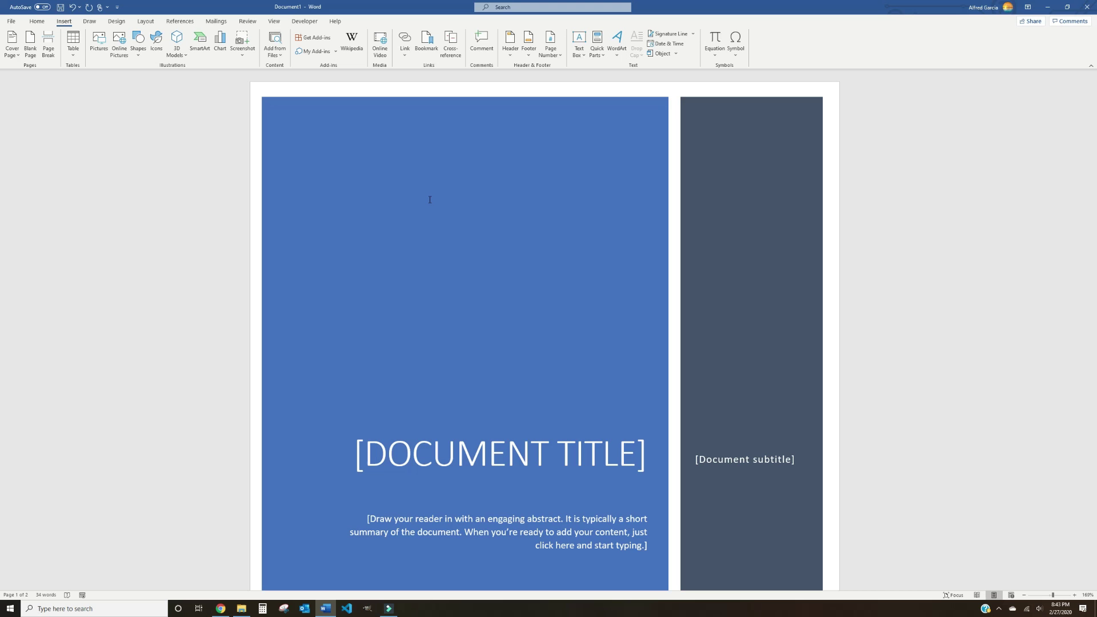
Replace the cover's title placeholder with 'HANDSON HIGHERED'
click(606, 458)
key(Delete)
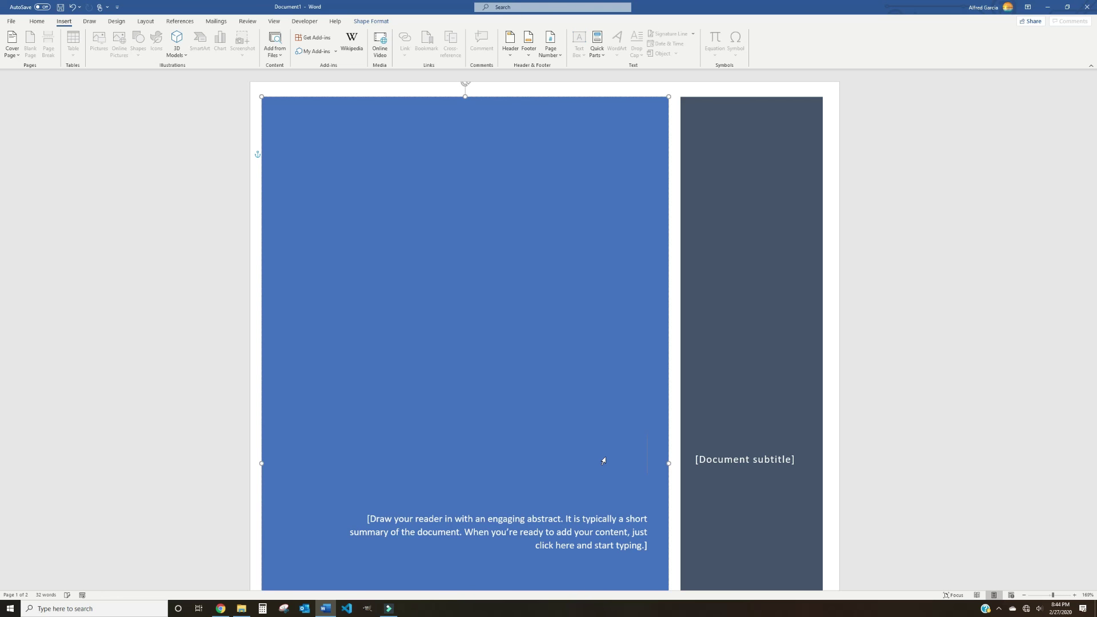
click(606, 457)
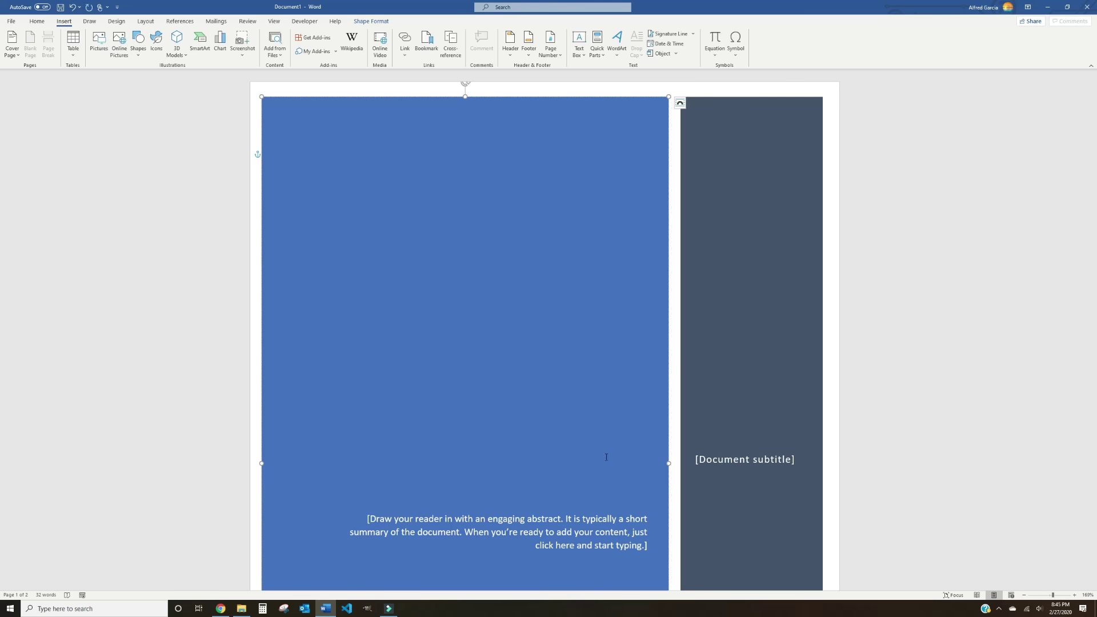
text(HANDS)
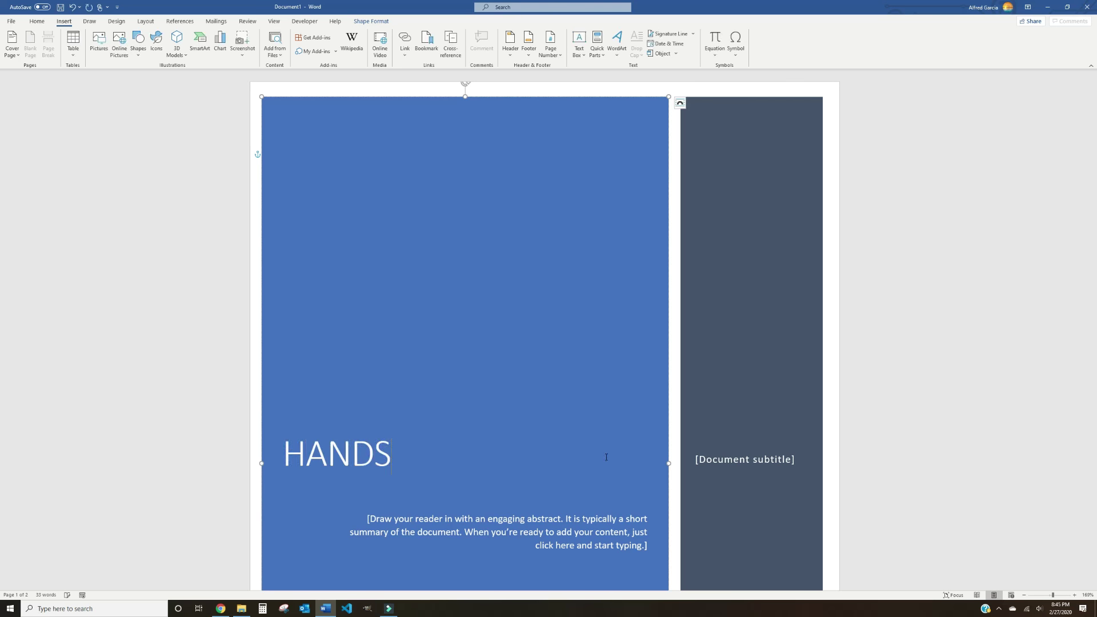
text(ON HIGHERE)
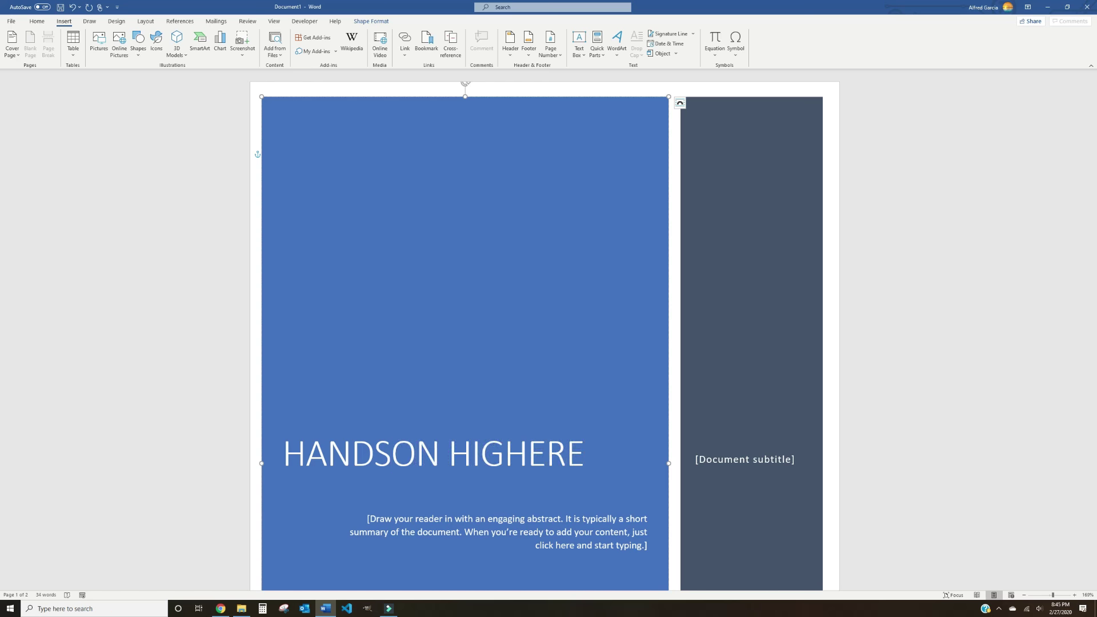
text(D)
Replace the abstract placeholder text with 'Training Manual Design'
scroll(639, 408, down, 3)
click(638, 409)
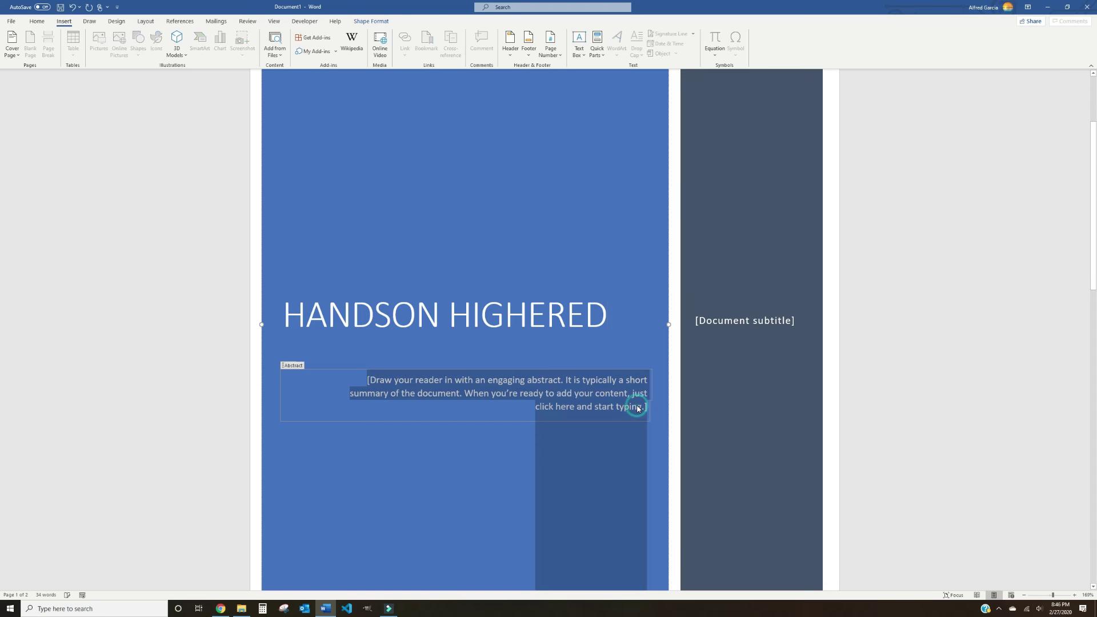
key(BackSpace)
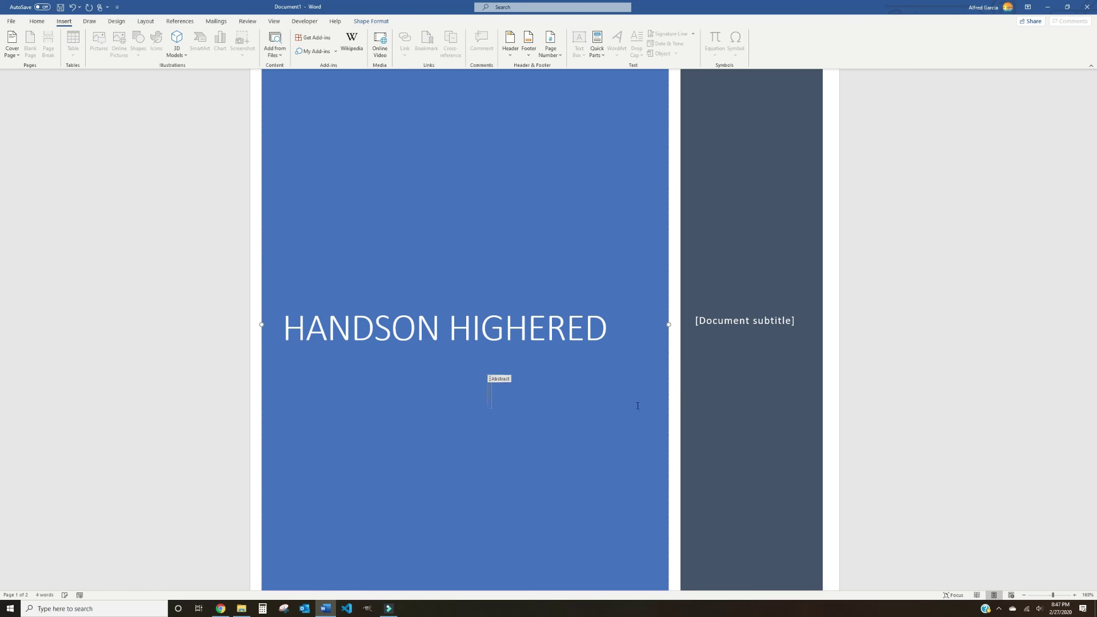
text(T)
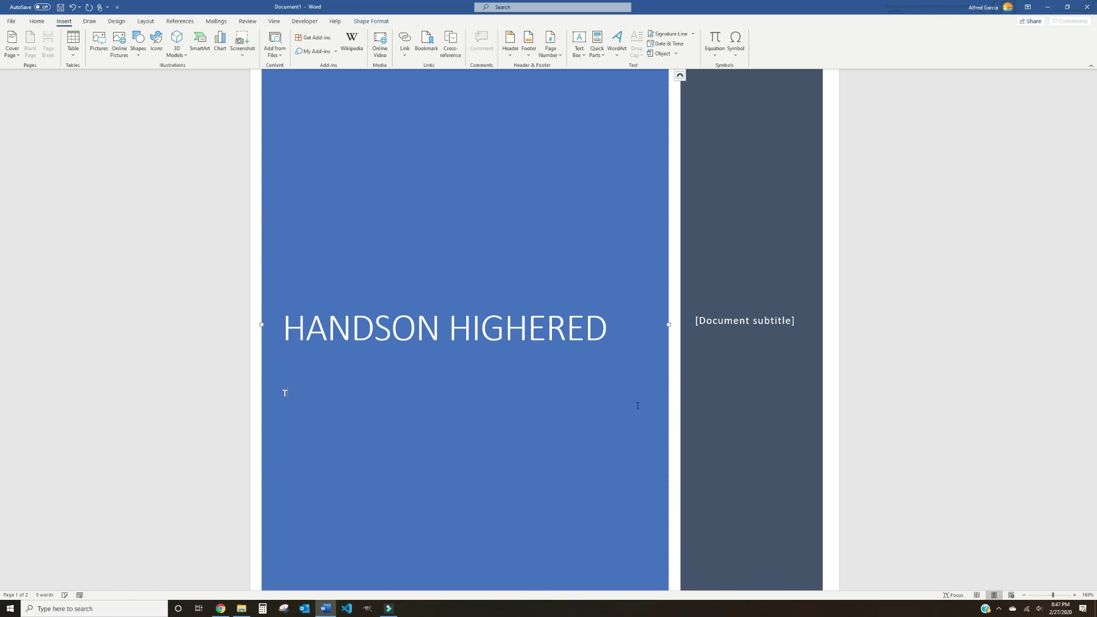
text(raining Manual Design)
Delete the [Document subtitle] placeholder from the cover page
click(795, 318)
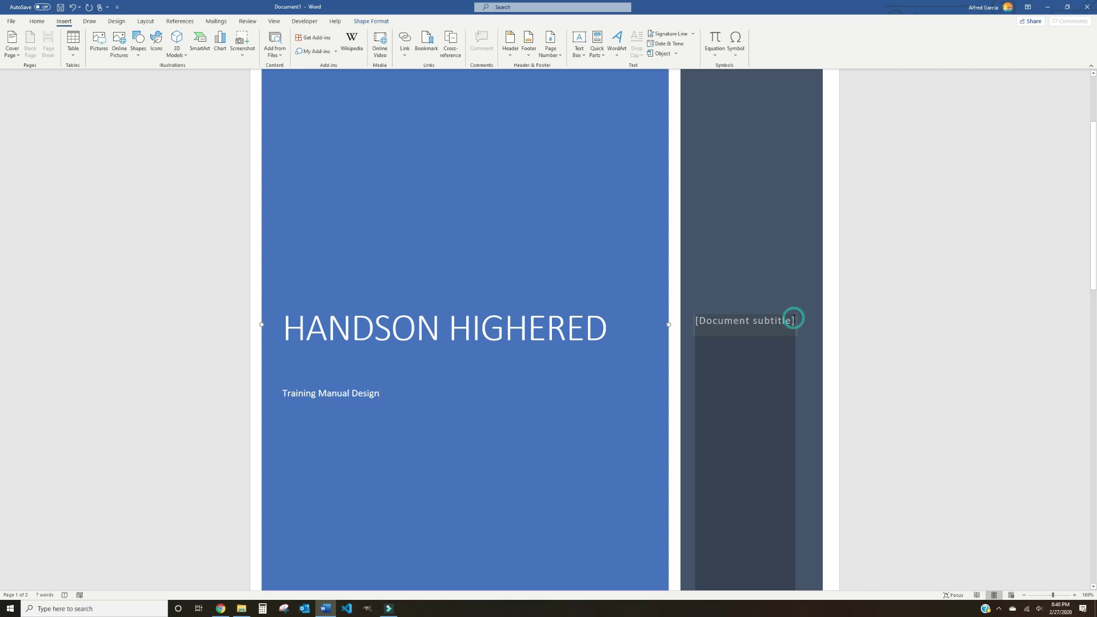
key(Delete)
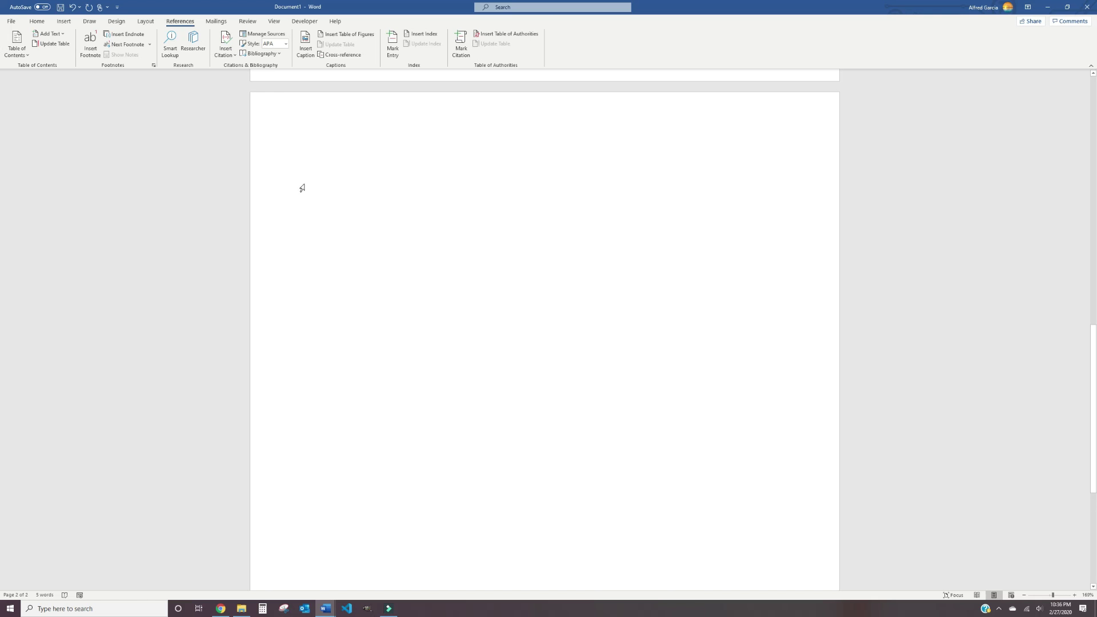
Open the Custom Table of Contents dialog from the References Table of Contents menu
click(20, 55)
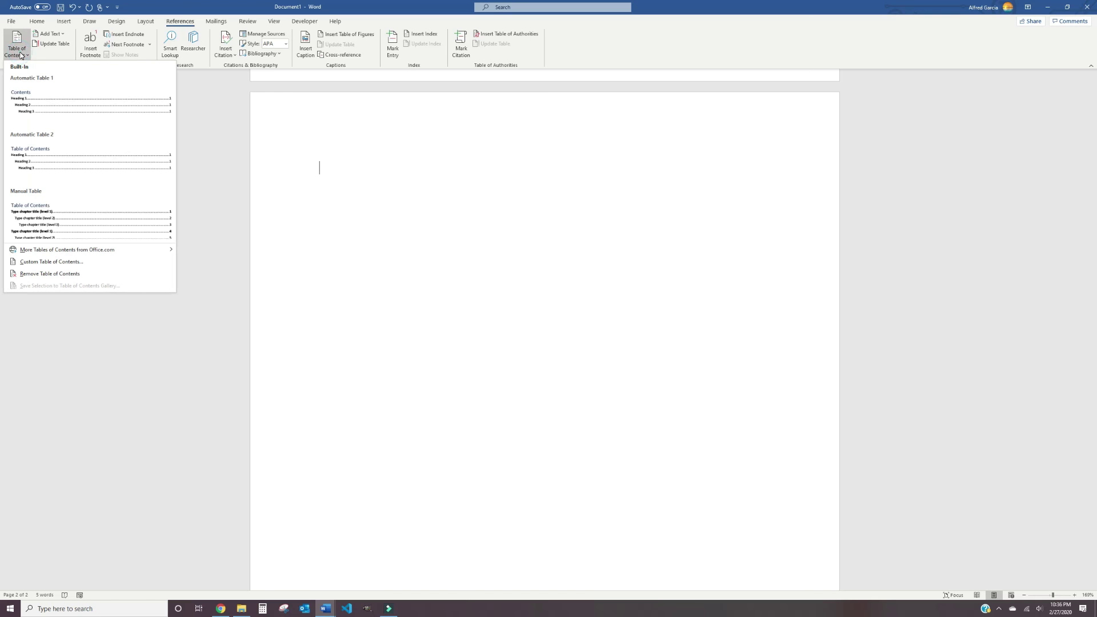
click(76, 265)
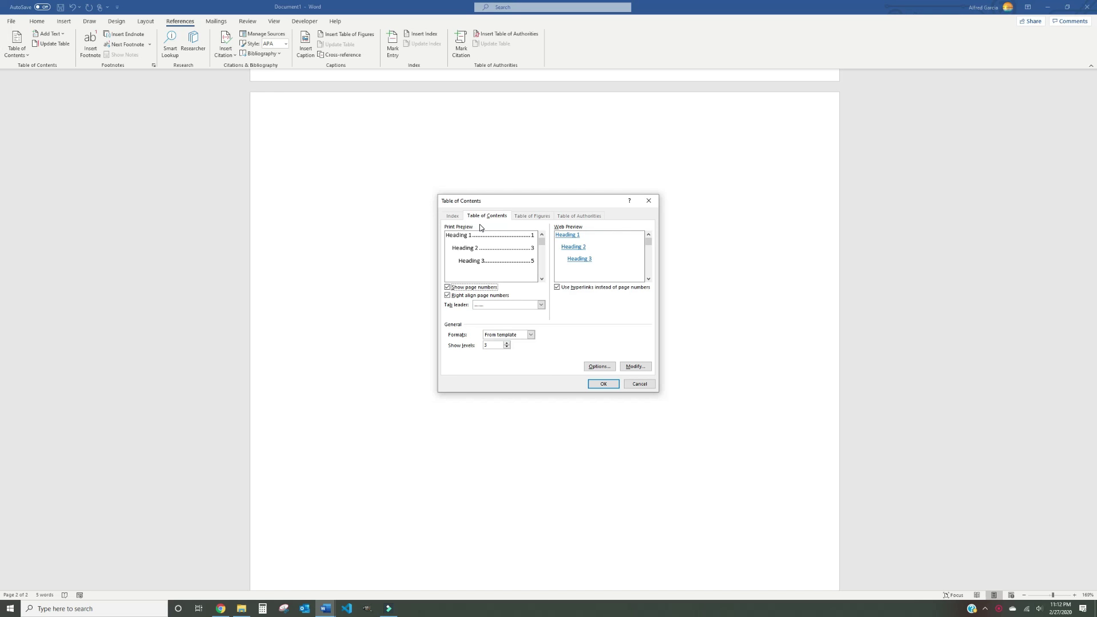
Keep page numbers shown and right-aligned, and choose the dotted tab leader
click(447, 287)
click(448, 287)
click(449, 297)
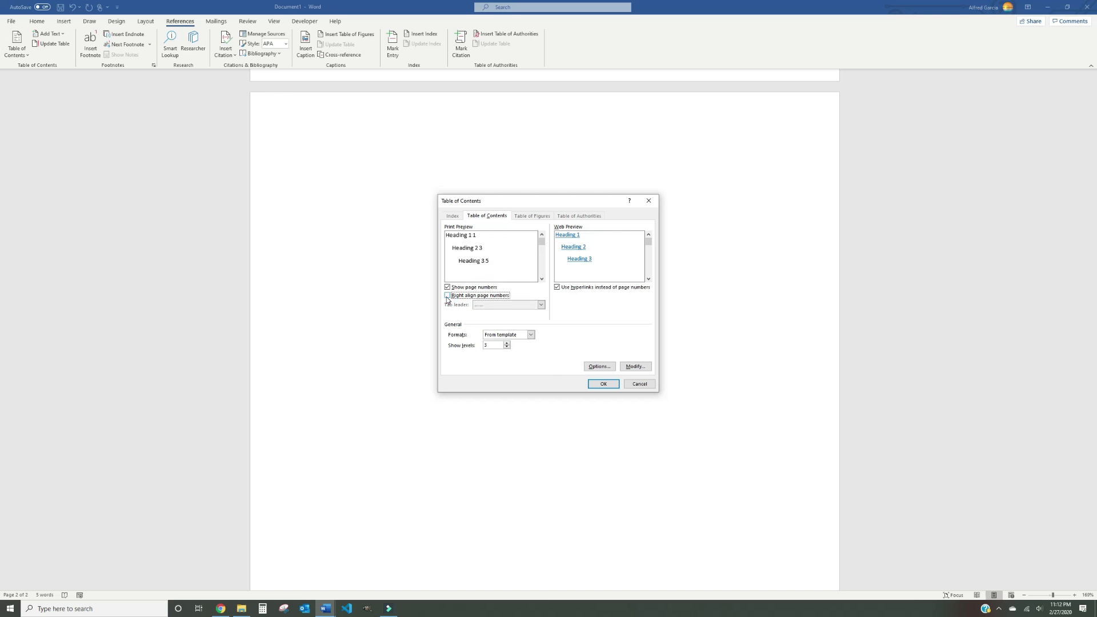
click(448, 296)
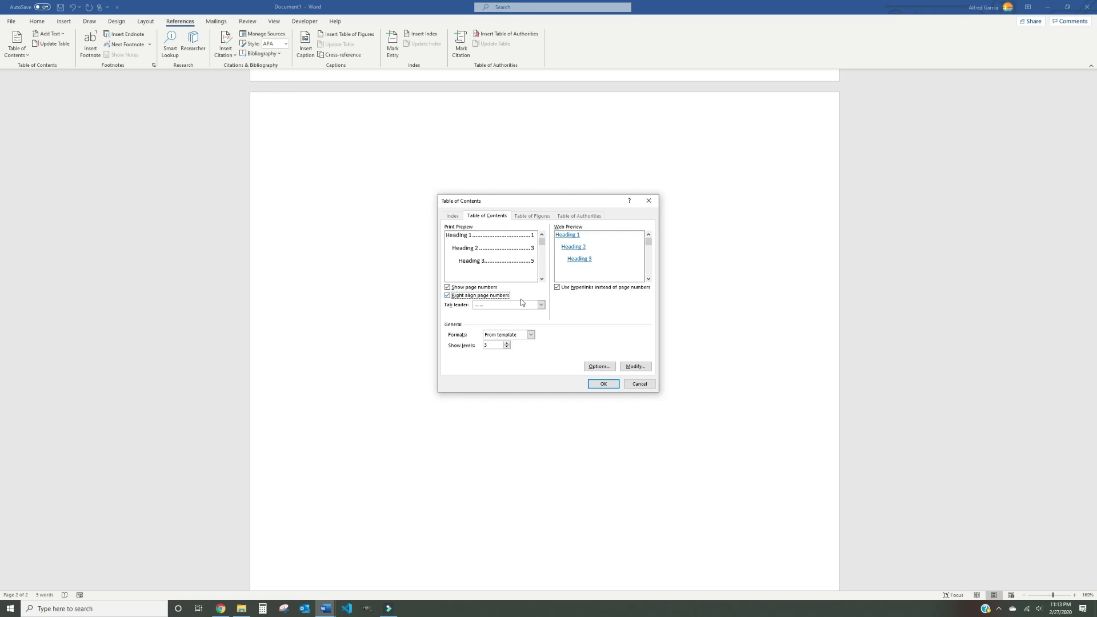
click(540, 306)
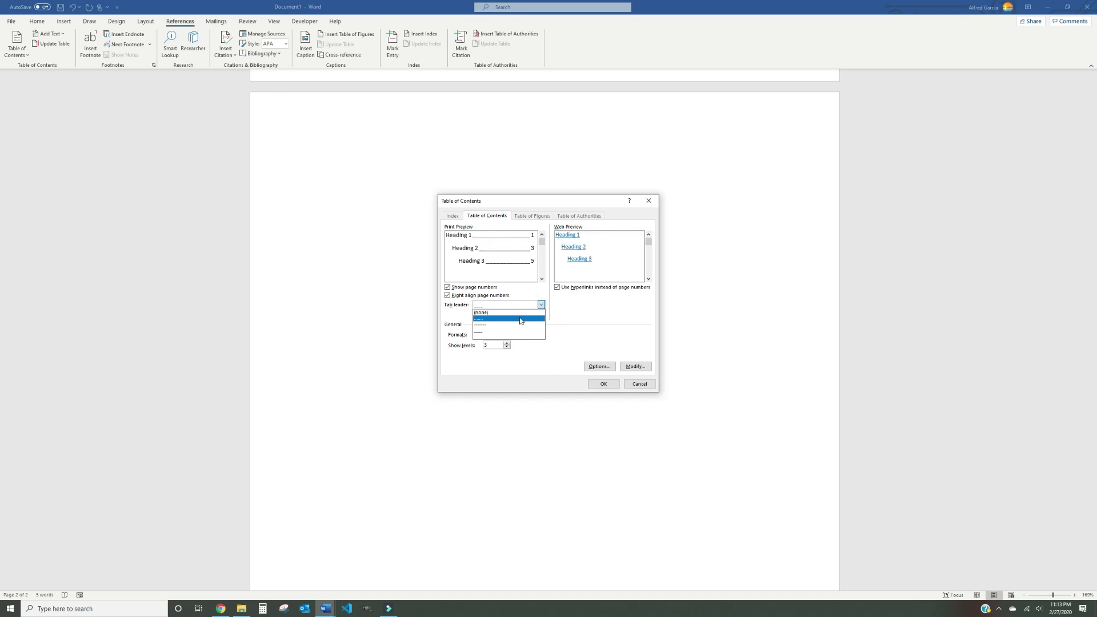
click(517, 319)
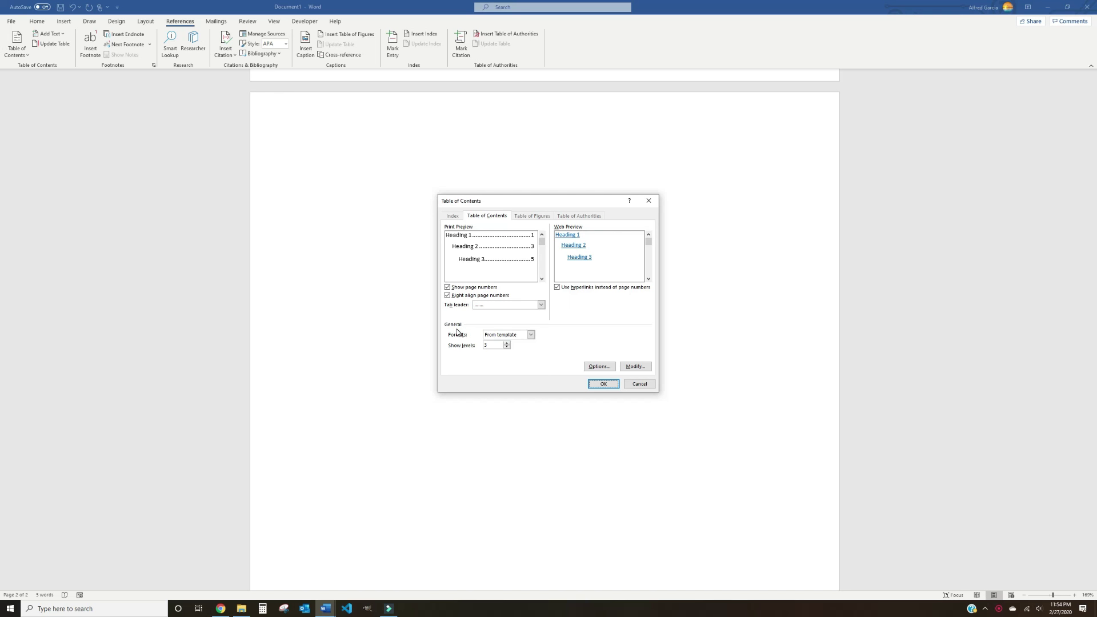
click(531, 336)
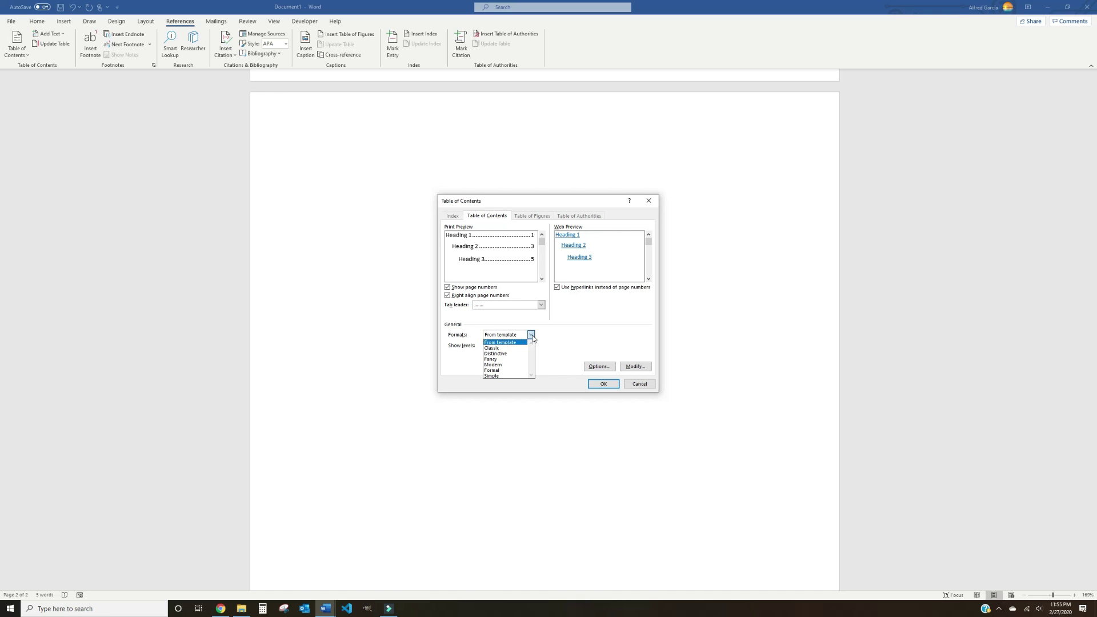
click(531, 336)
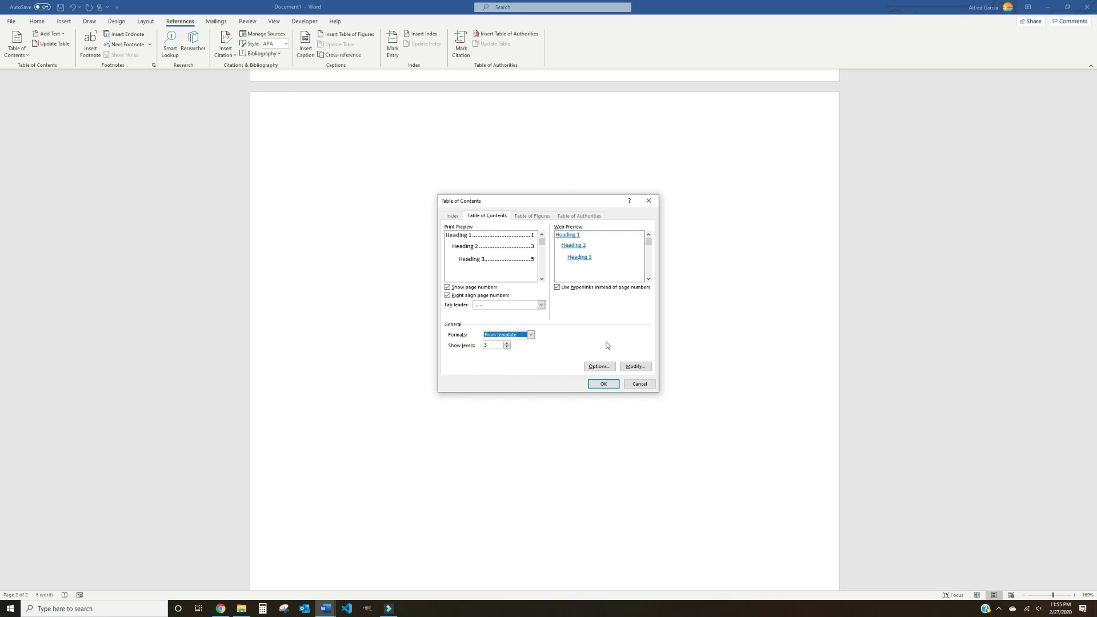
click(650, 369)
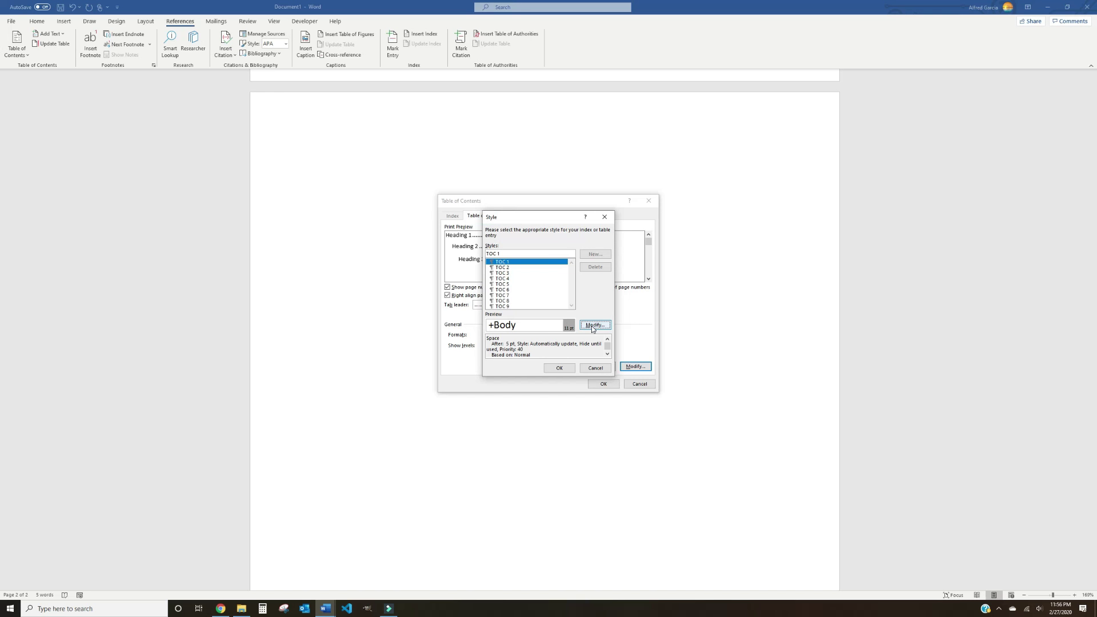
click(595, 370)
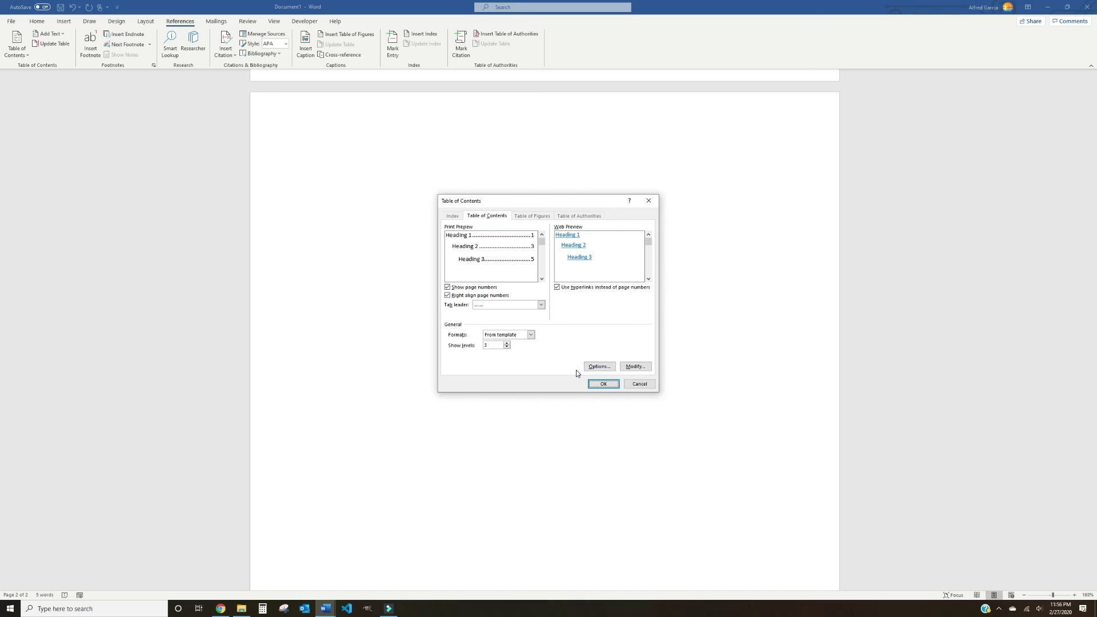
Insert the three-level table of contents, dismiss the no-headings notice, and show Home
click(507, 347)
click(507, 343)
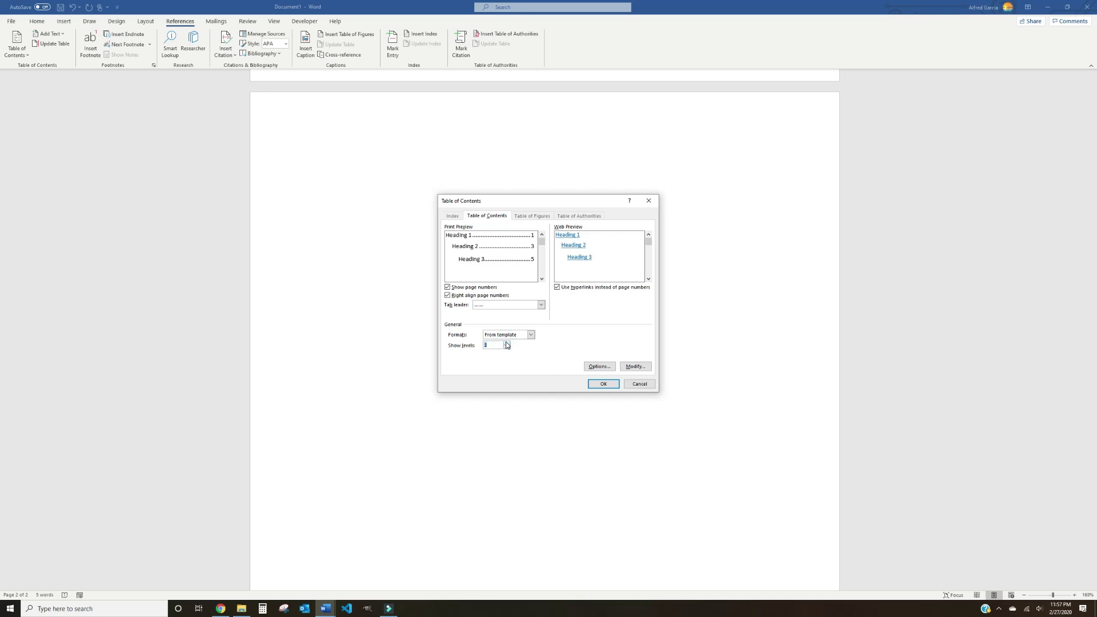
click(605, 384)
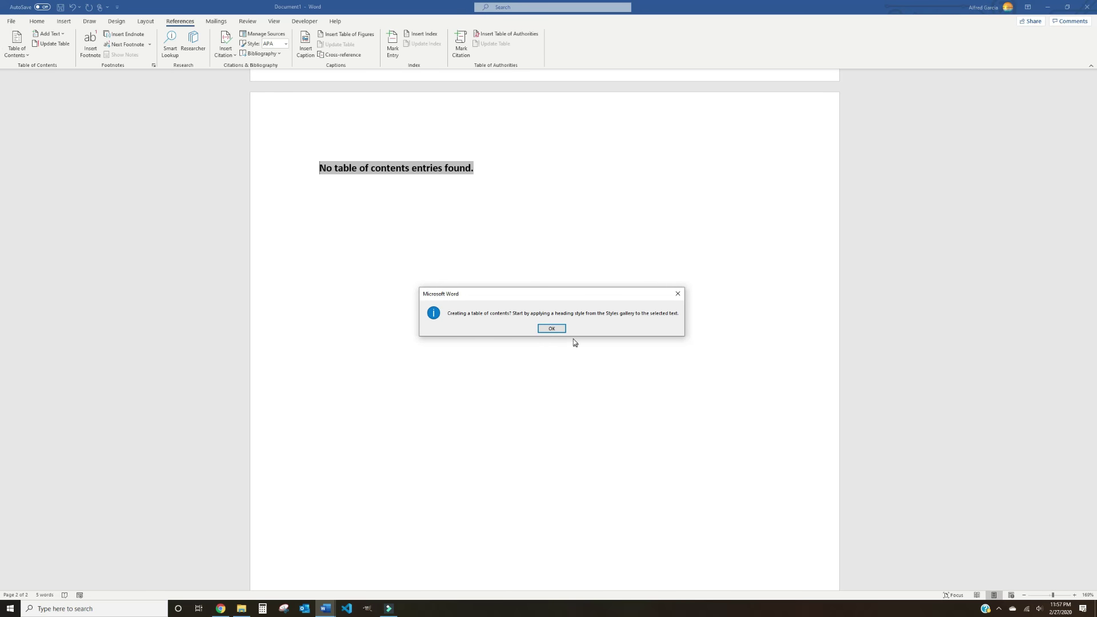
click(557, 332)
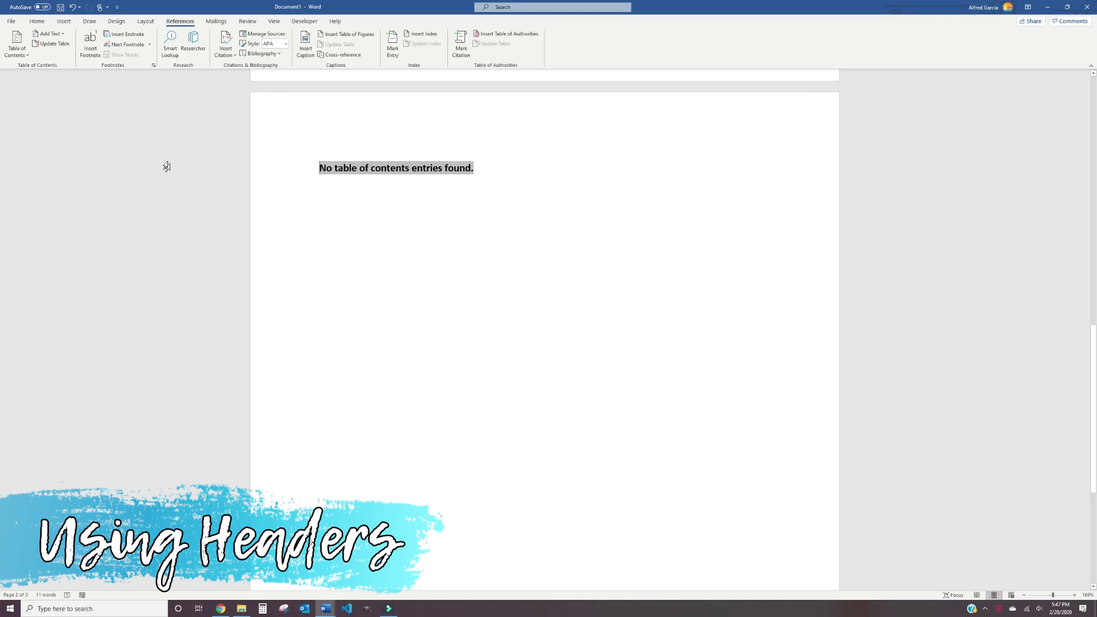
click(37, 22)
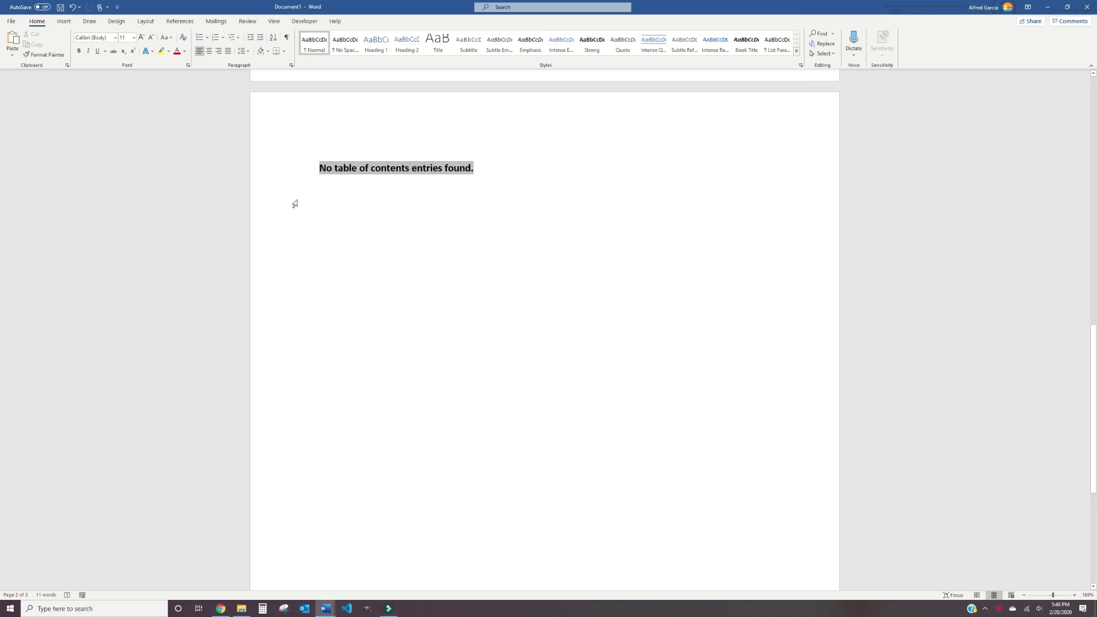
Type 'My Main Title', 'My Secondary Title' and 'Secondary's subtitle' on separate lines below the contents
click(319, 212)
text(My)
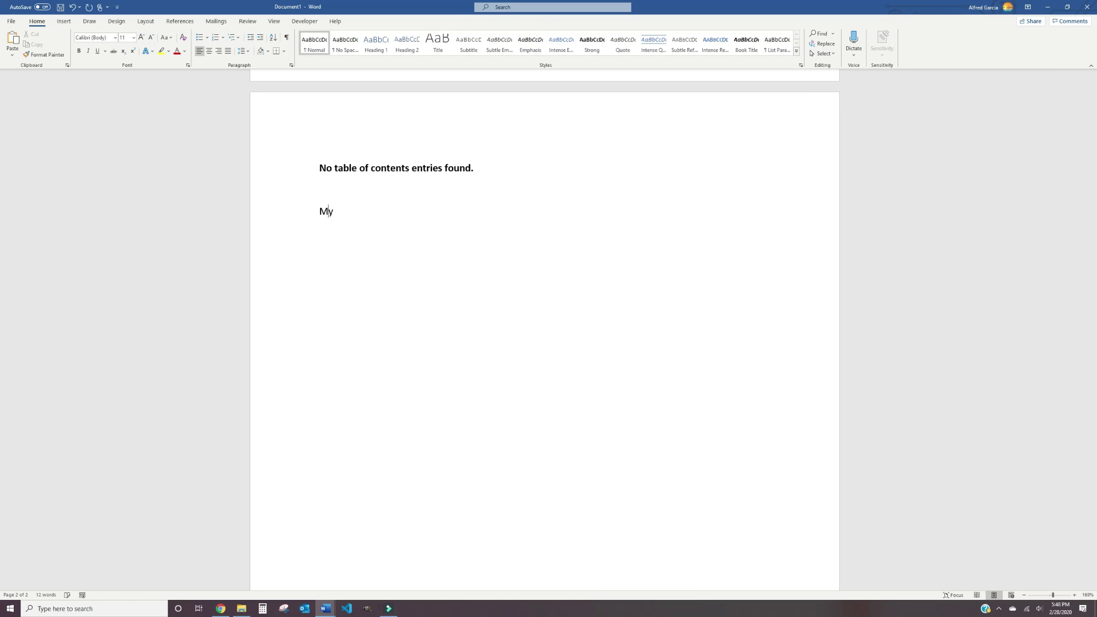
text( Main Title)
text(M)
text(y )
text(Seco)
key(BackSpace)
text(ondary T)
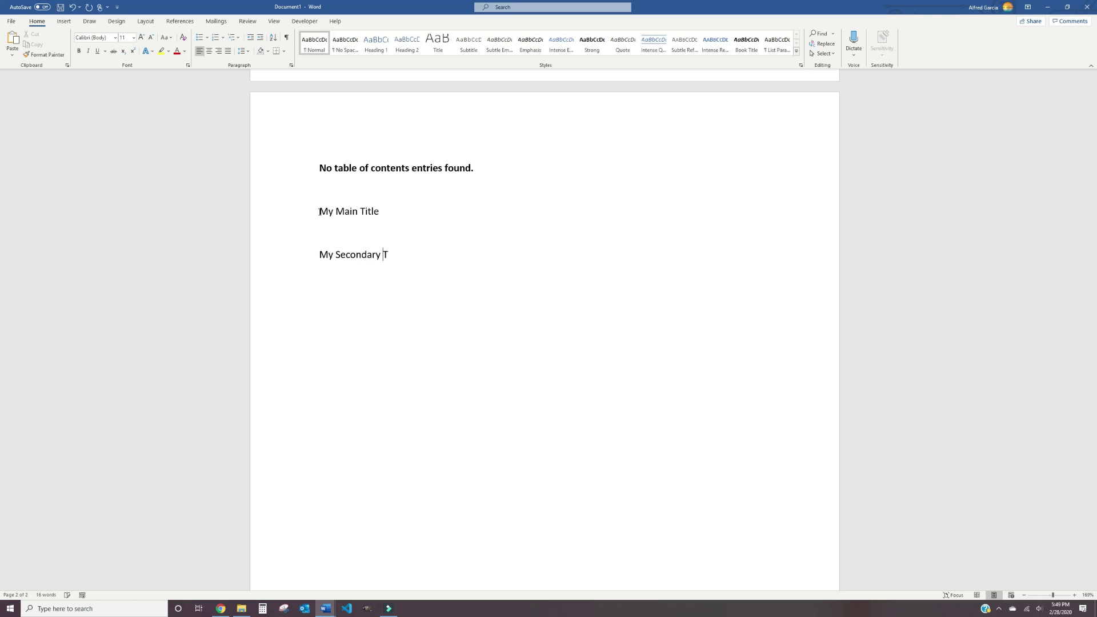
text(itle)
key(Return)
text(Sent)
key(BackSpace)
key(BackSpace)
text(condary's subtitle)
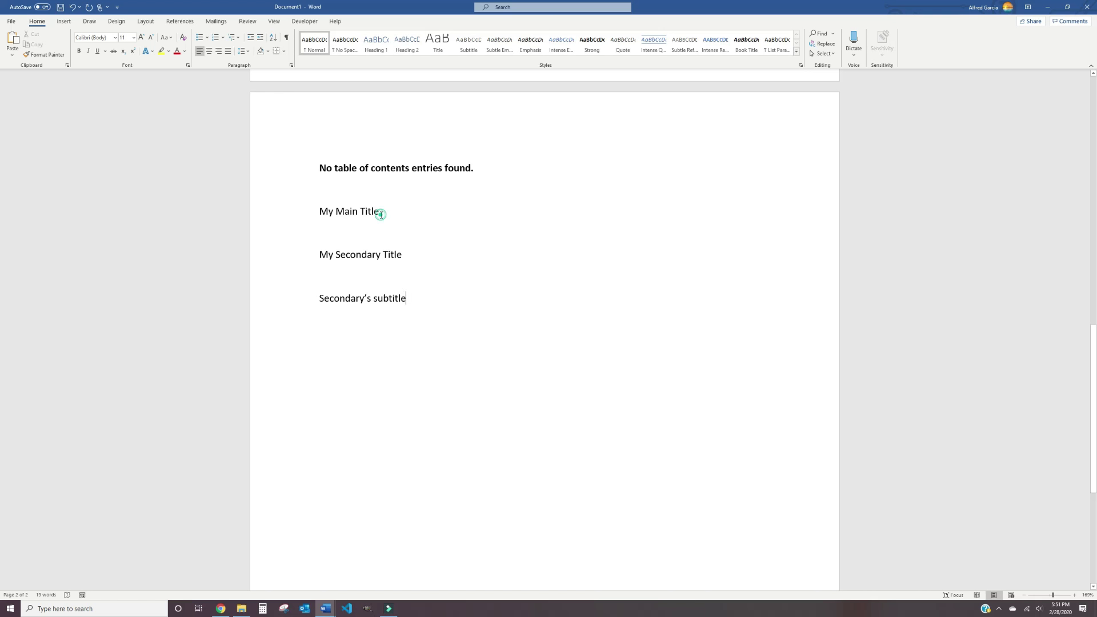
Style the three lines as Heading 1, Heading 2 and Heading 3 respectively
drag(368, 212, 329, 213)
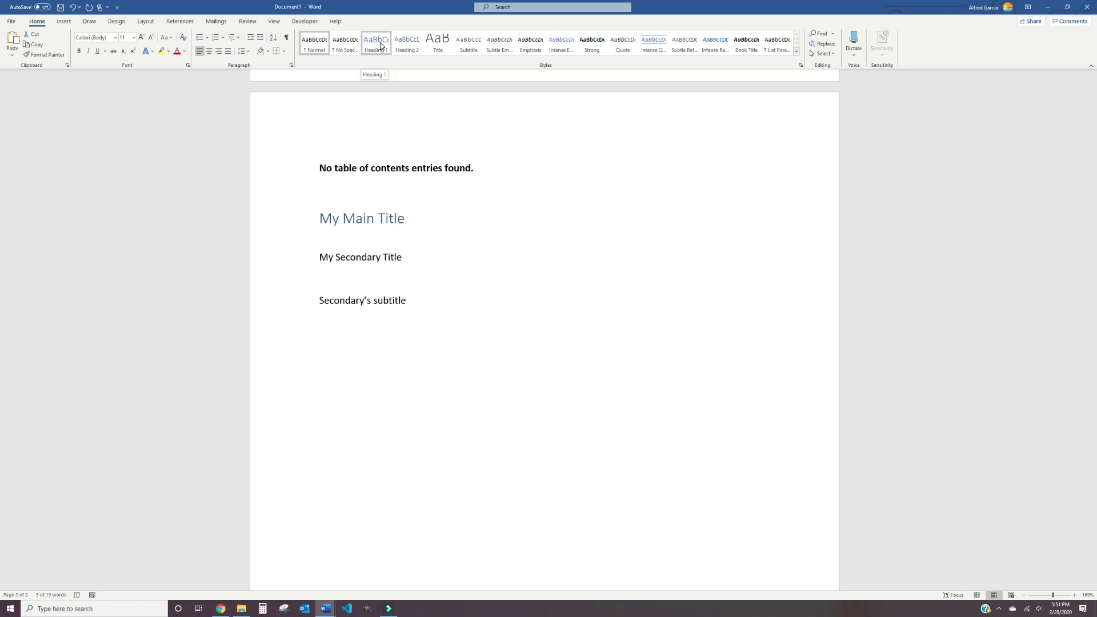
click(381, 46)
drag(407, 258, 329, 258)
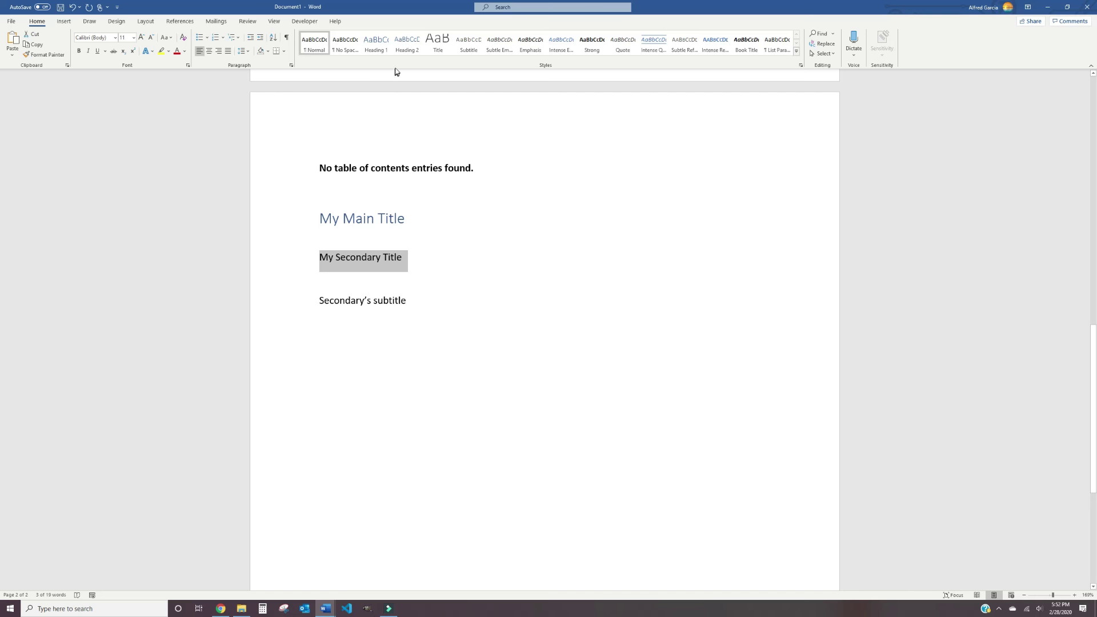
click(410, 52)
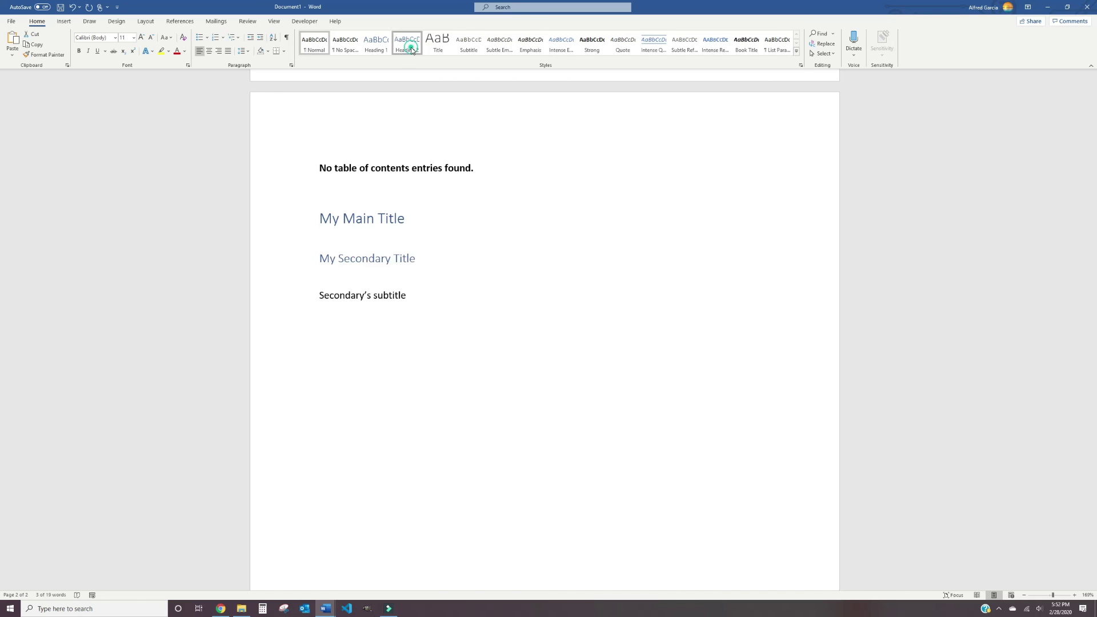
drag(406, 296, 307, 297)
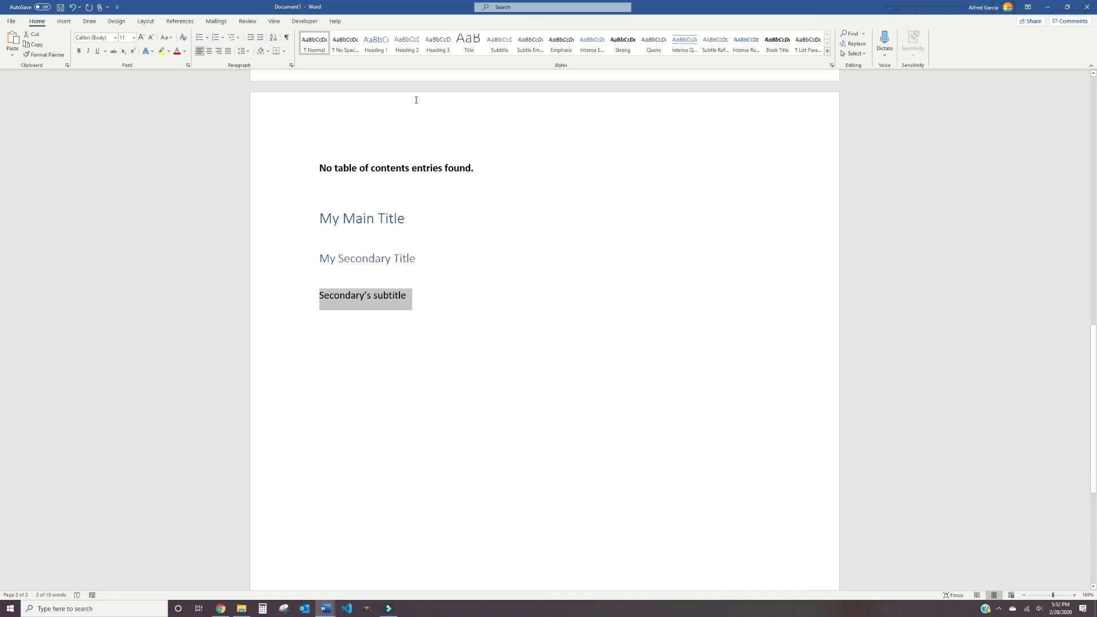
click(439, 44)
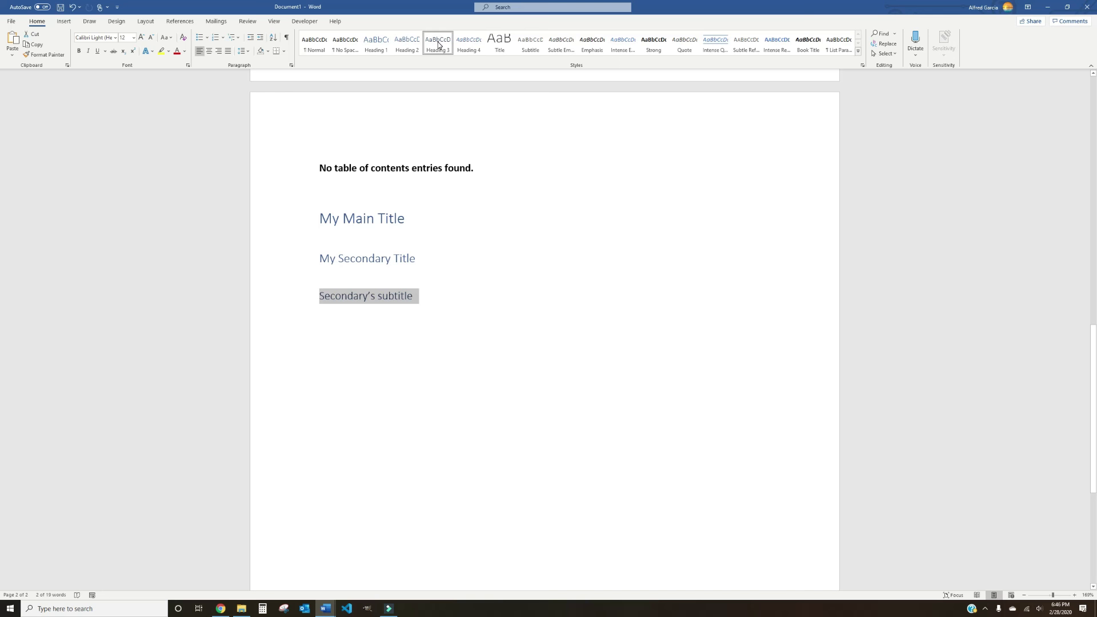
right_click(438, 45)
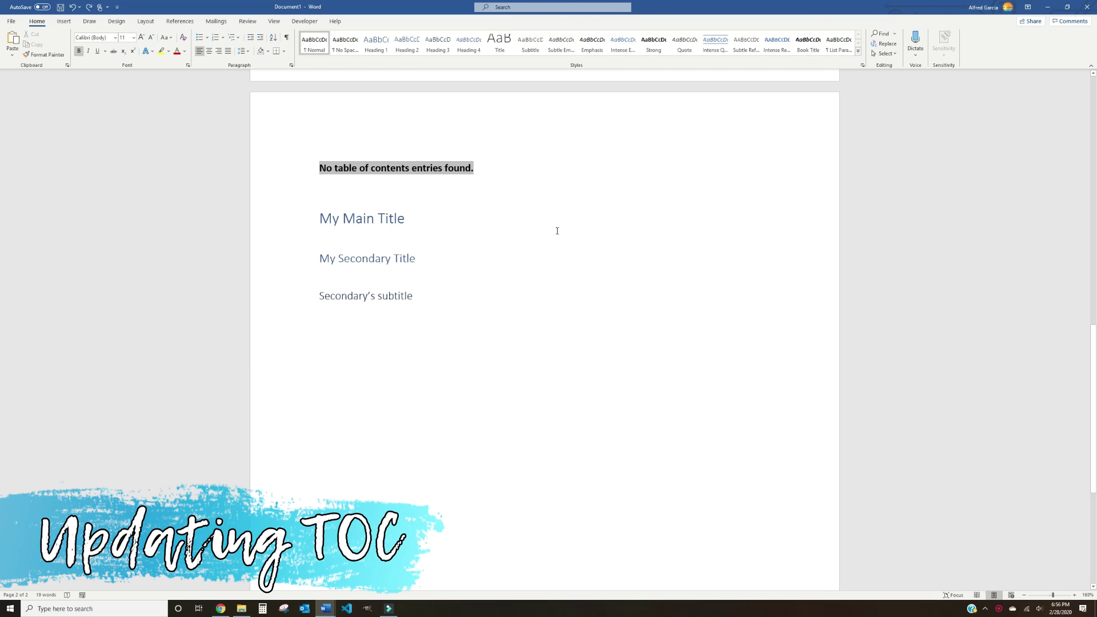
Update the table of contents field and push the headings onto the next page
right_click(384, 168)
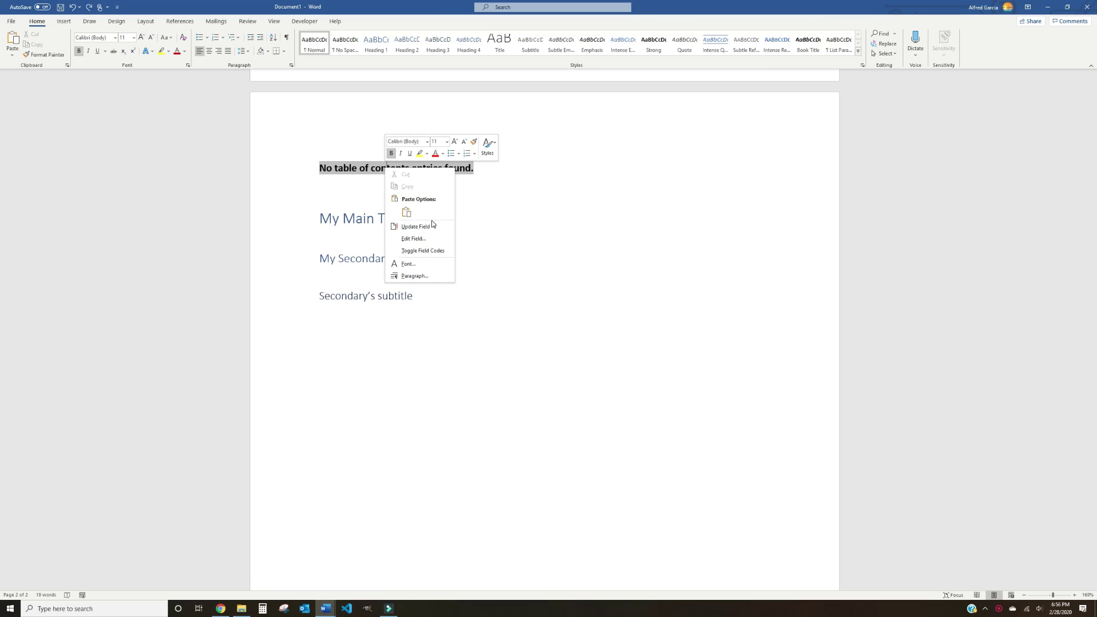
click(415, 227)
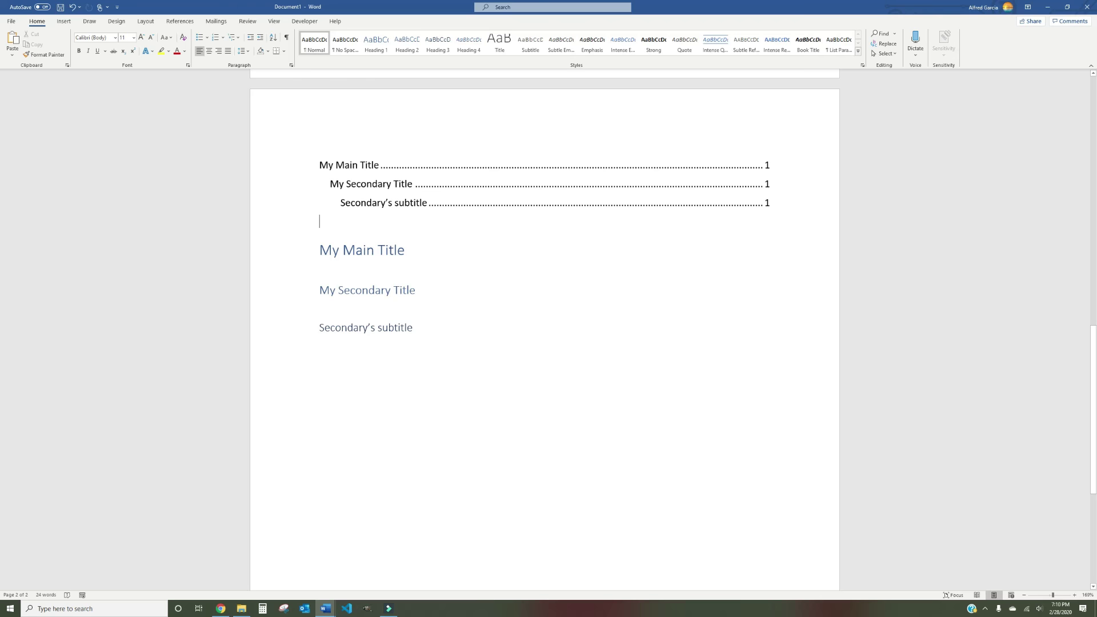
key(Return)
key(Return)
key(Return)
key(Return)
key(Return)
key(Return)
key(Return)
key(Return)
key(Return)
key(Return)
key(Return)
key(Return)
key(Return)
key(Return)
key(Return)
key(Return)
key(Return)
key(Return)
key(Return)
key(Return)
key(Return)
key(Return)
key(Return)
key(Return)
key(Return)
key(Return)
key(Return)
key(Return)
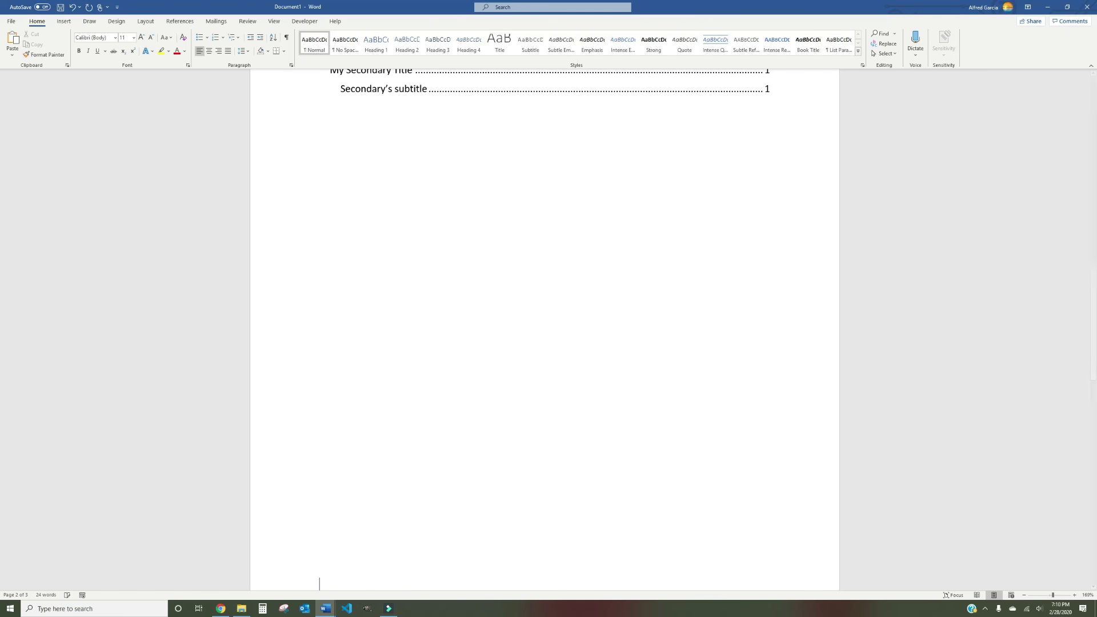
Follow the My Secondary Title contents entry to jump to its heading
scroll(545, 328, down, 4)
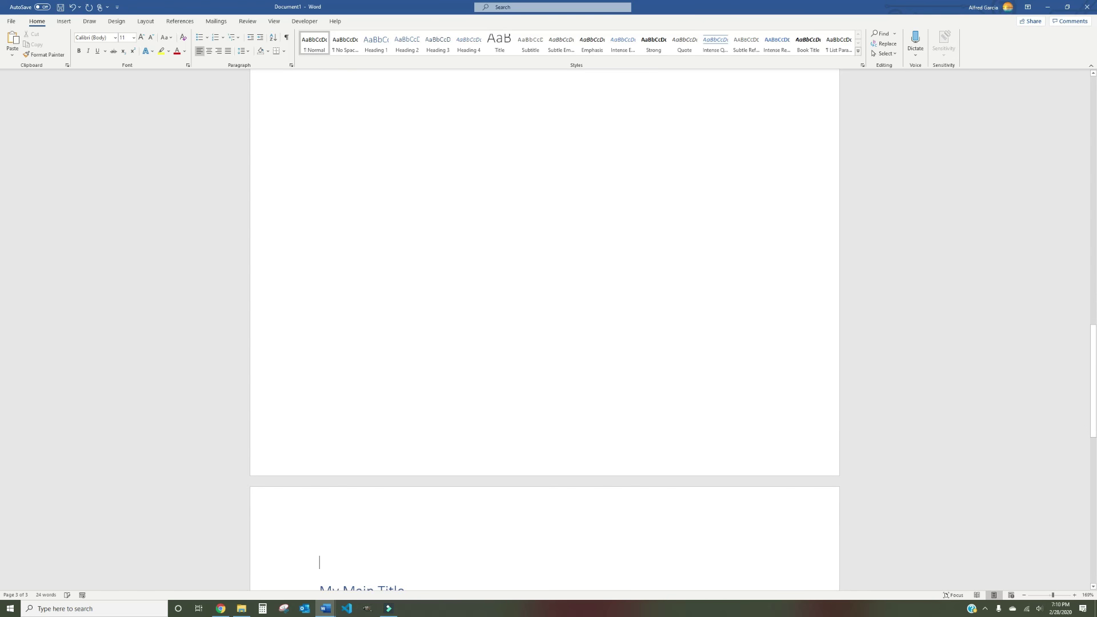
scroll(545, 328, up, 8)
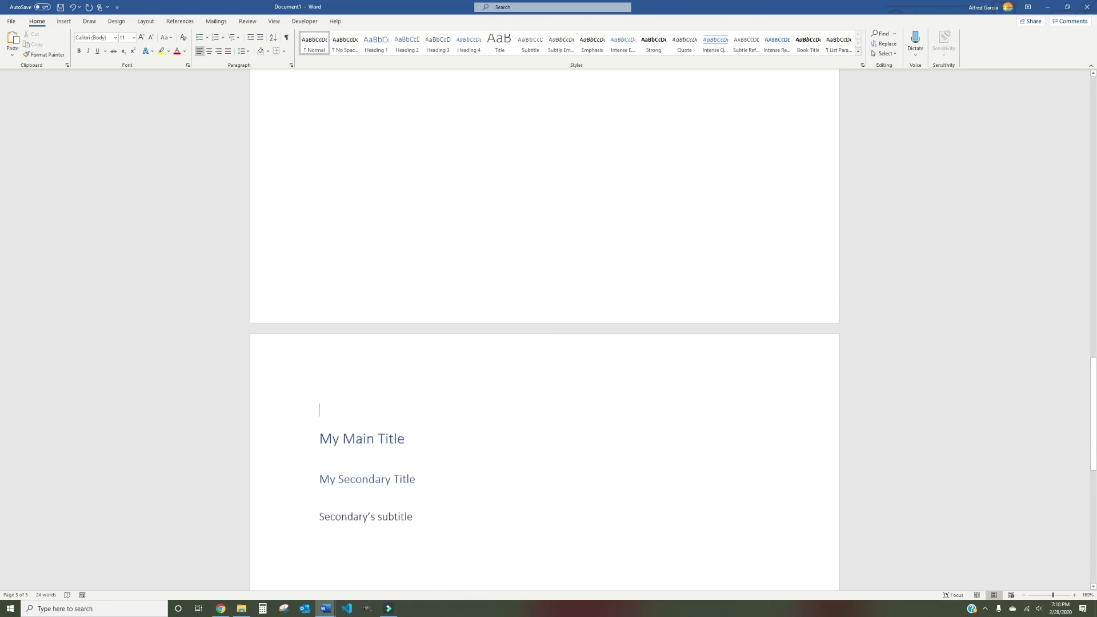
scroll(398, 225, up, 2)
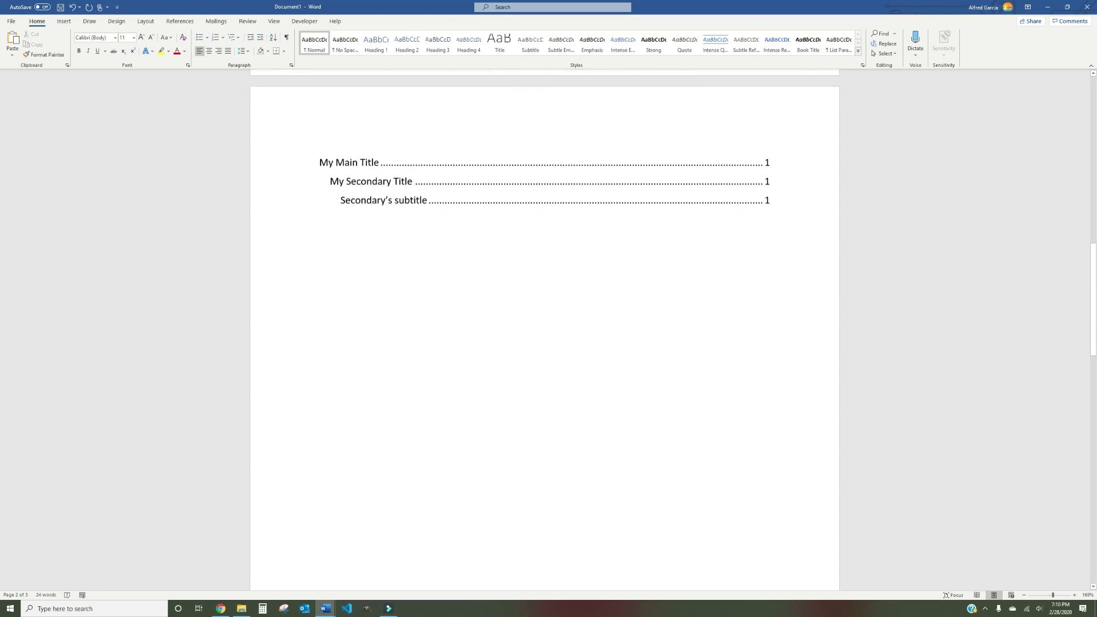
click(398, 225)
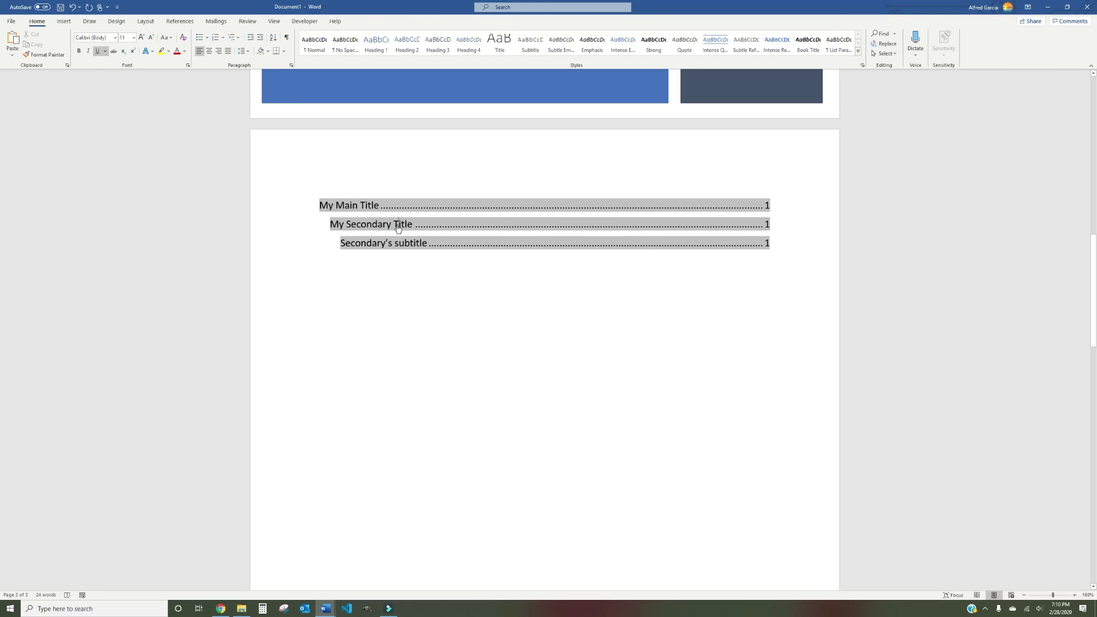
ctrl+click(398, 225)
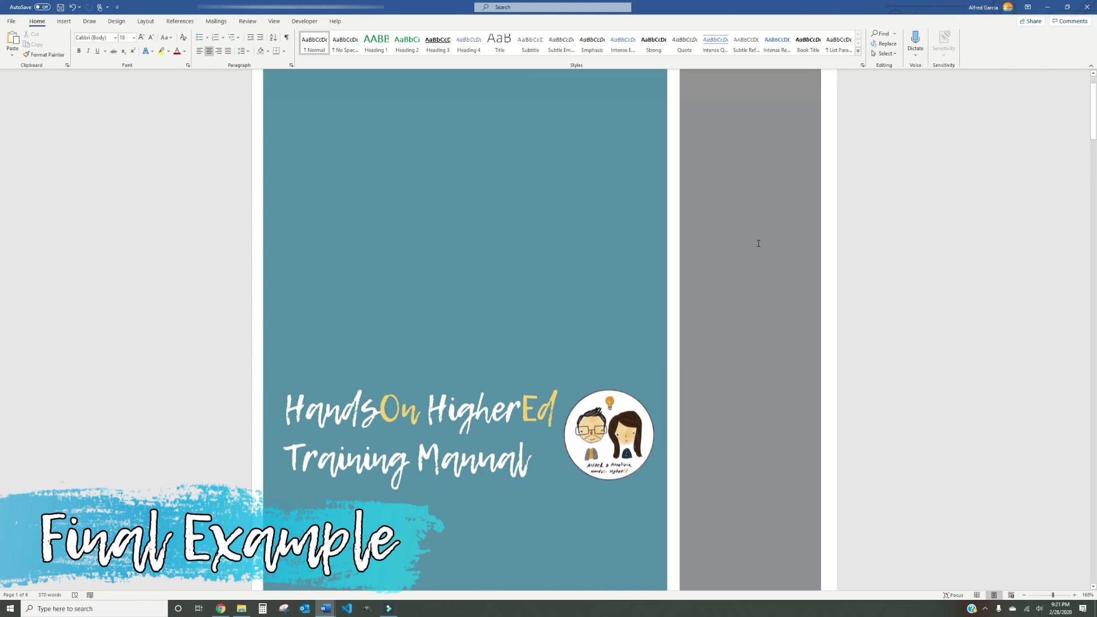
scroll(759, 244, down, 4)
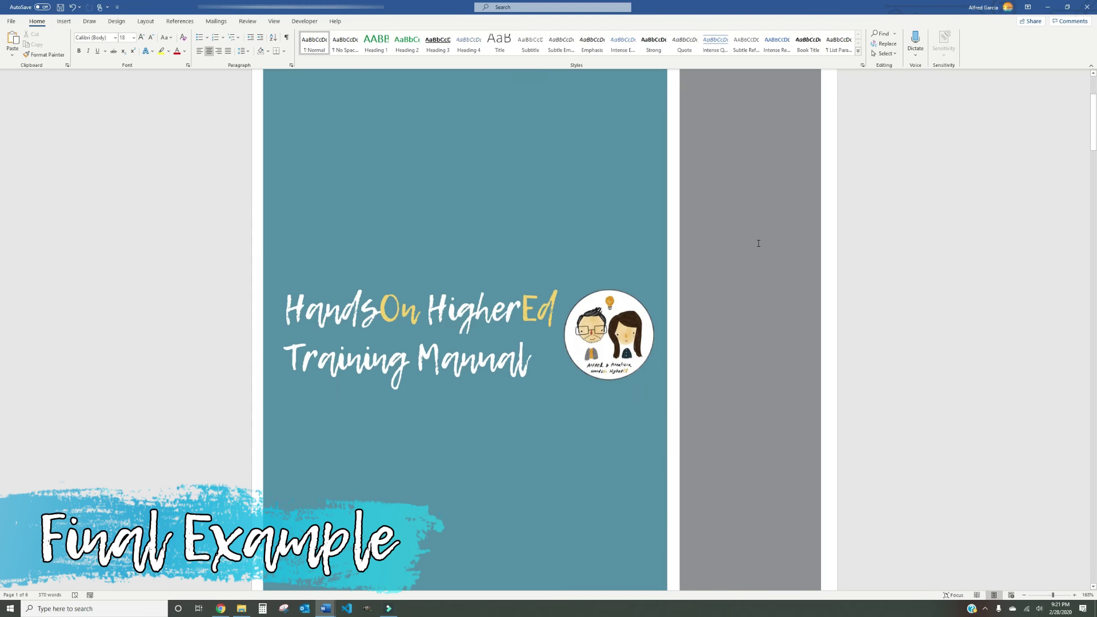
scroll(759, 243, down, 5)
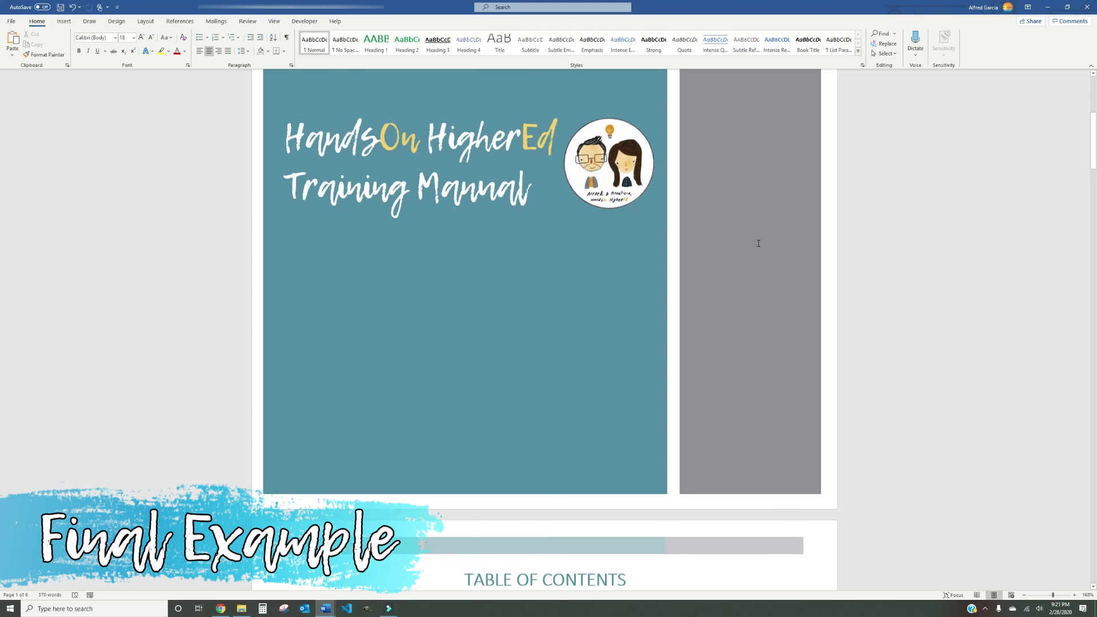
scroll(759, 244, down, 1)
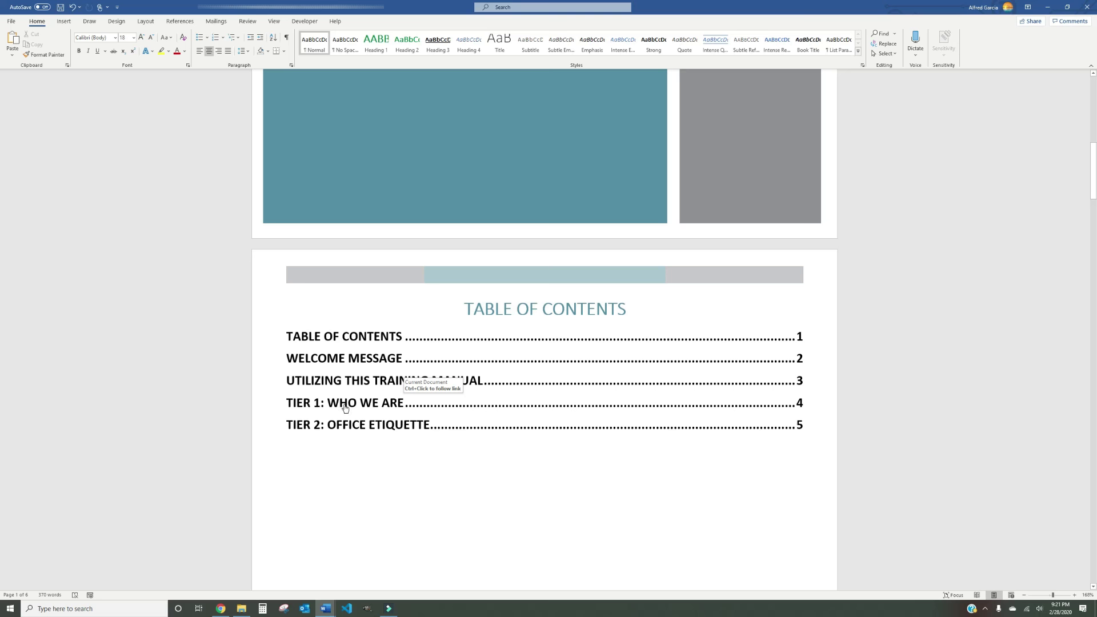
ctrl+click(345, 407)
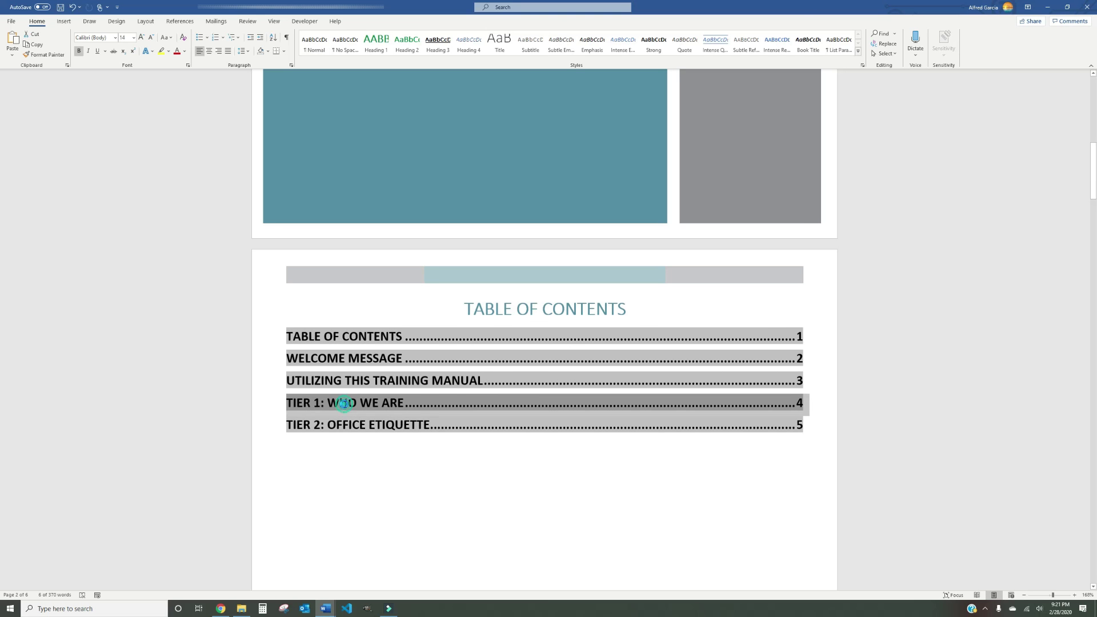